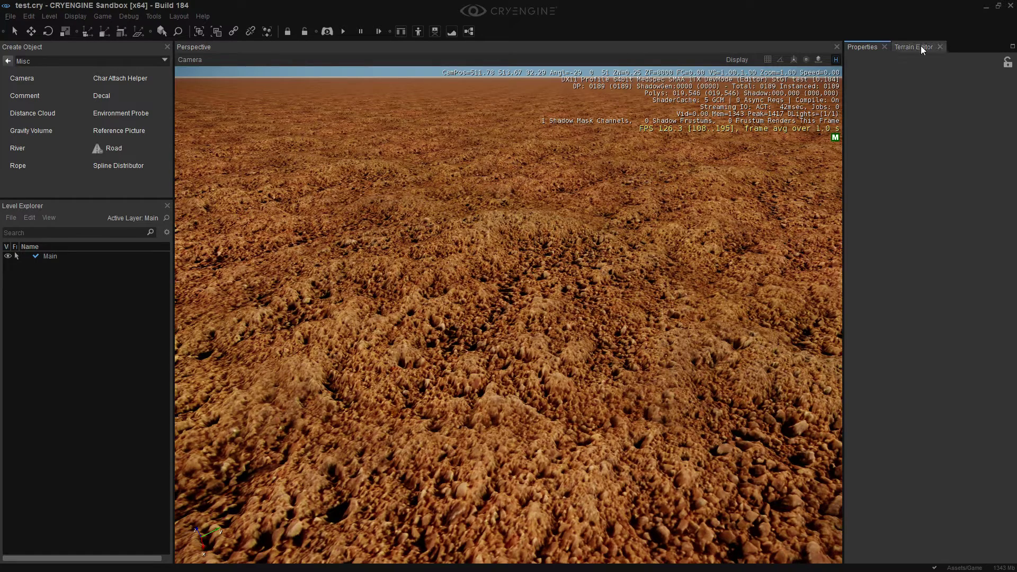
Step: Open the Terrain Editor, activate the Raise/Lower sculpting tool and try a brush stroke on the flat ground
left_click(920, 48)
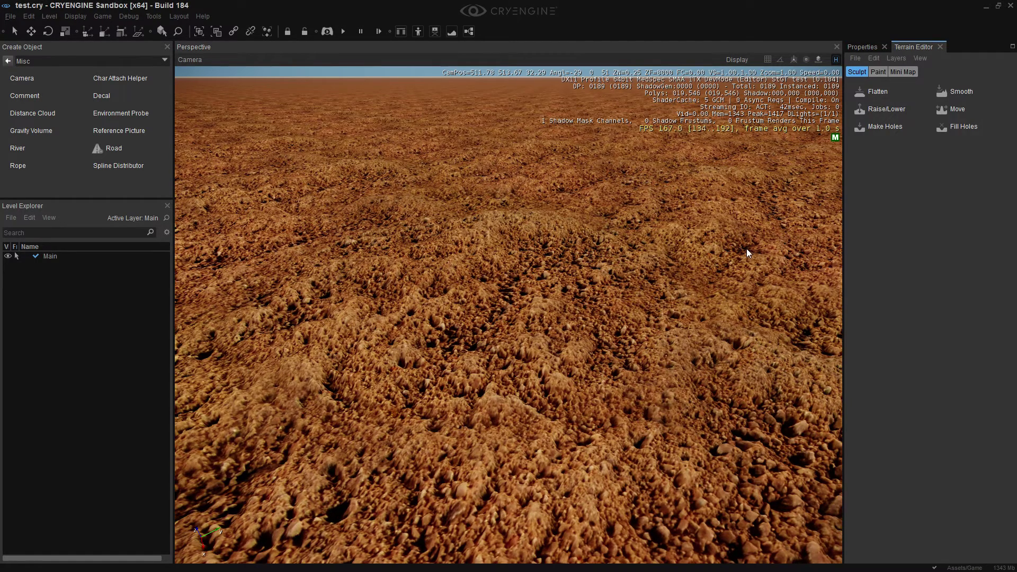
right_click_drag(557, 230, 583, 259)
key("s")
key("w")
key("s")
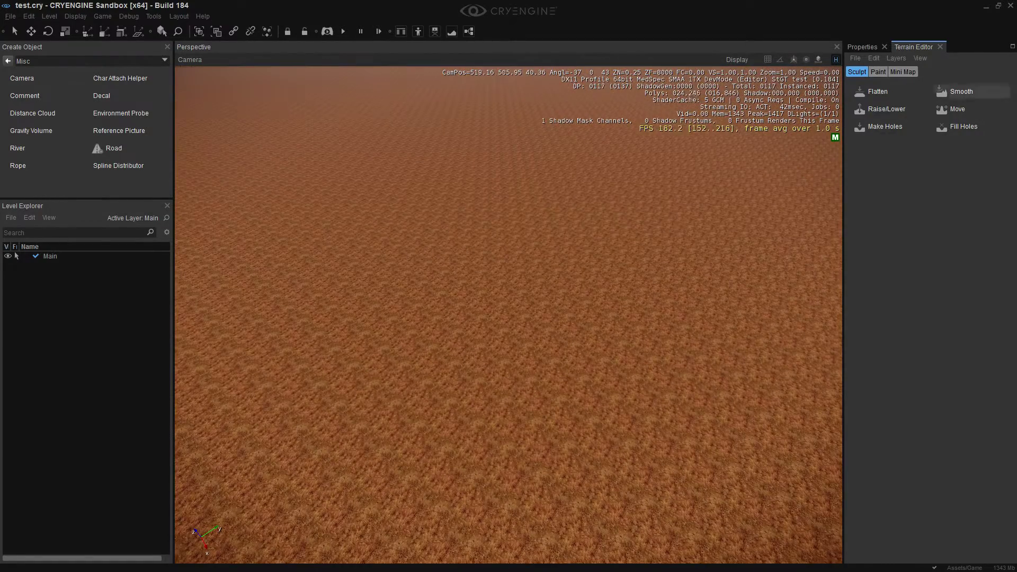
key("w")
right_click_drag(688, 165, 662, 133)
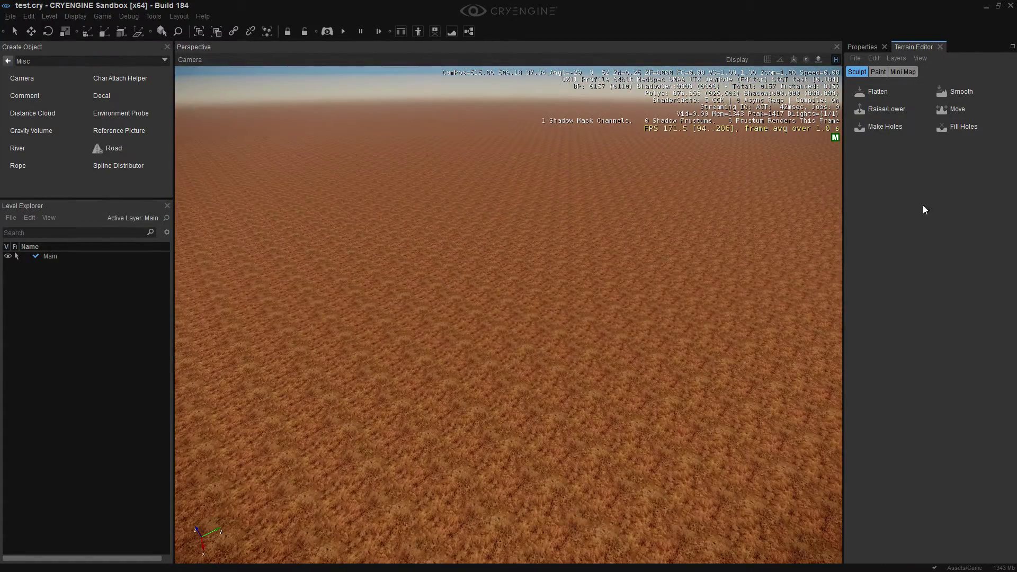
left_click(885, 111)
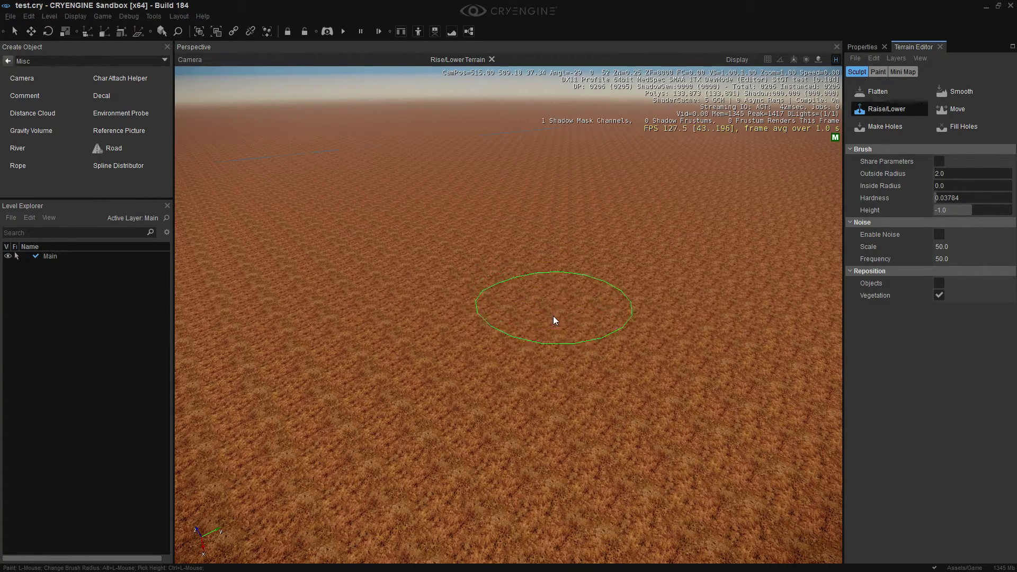
mouse_move(556, 319)
left_mouse_down()
mouse_move(494, 343)
mouse_move(564, 400)
mouse_move(560, 362)
mouse_move(591, 443)
mouse_move(465, 377)
mouse_move(554, 430)
mouse_move(392, 422)
mouse_move(425, 360)
mouse_move(517, 347)
mouse_move(525, 408)
mouse_move(506, 297)
mouse_move(549, 350)
mouse_move(545, 386)
mouse_move(510, 328)
mouse_move(716, 428)
left_mouse_up()
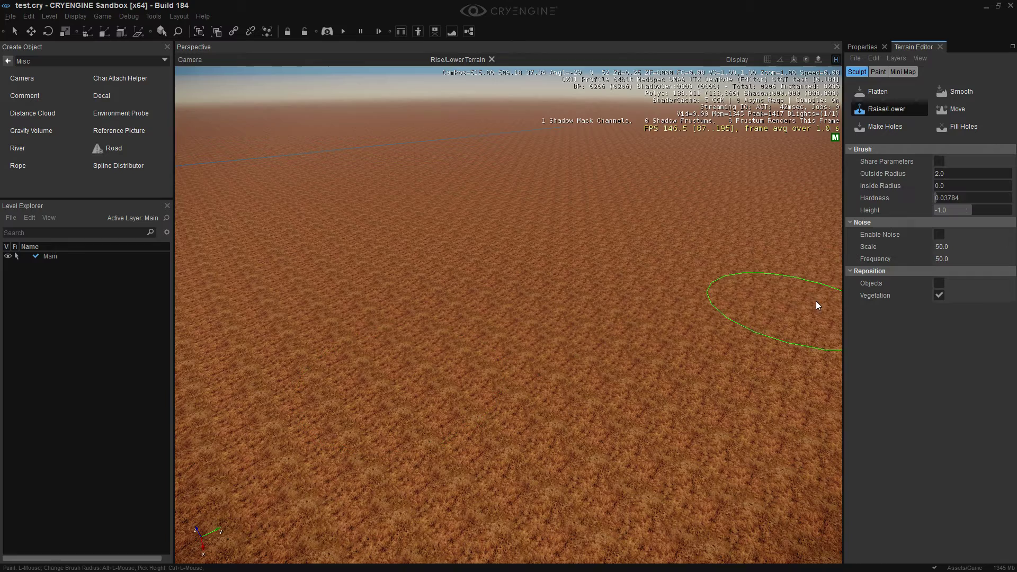
key("shift")
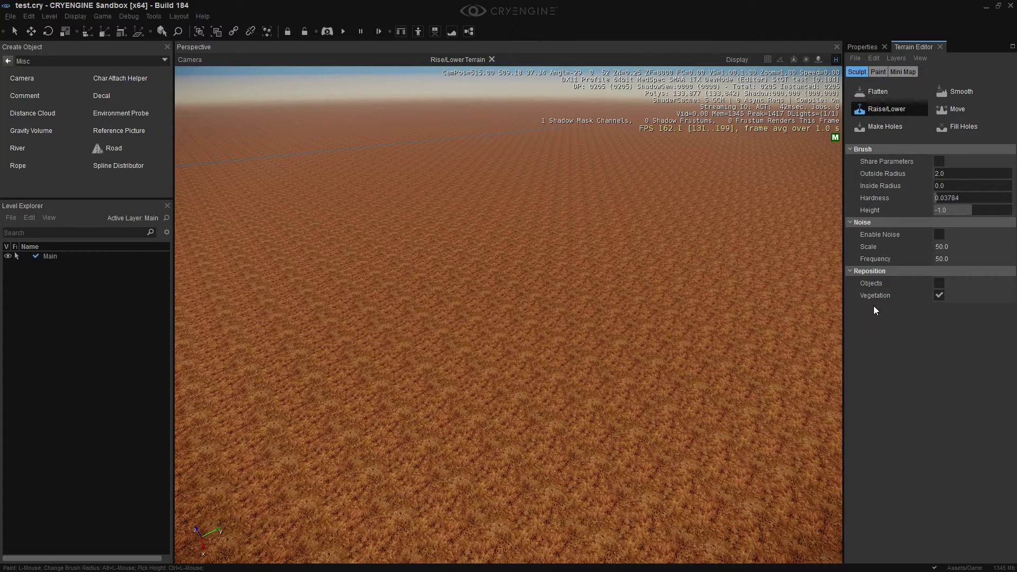
Step: Try raising a steep mound with the Raise/Lower brush height set to about 5.76
mouse_move(967, 211)
left_mouse_down()
mouse_move(981, 210)
mouse_move(964, 210)
left_mouse_up()
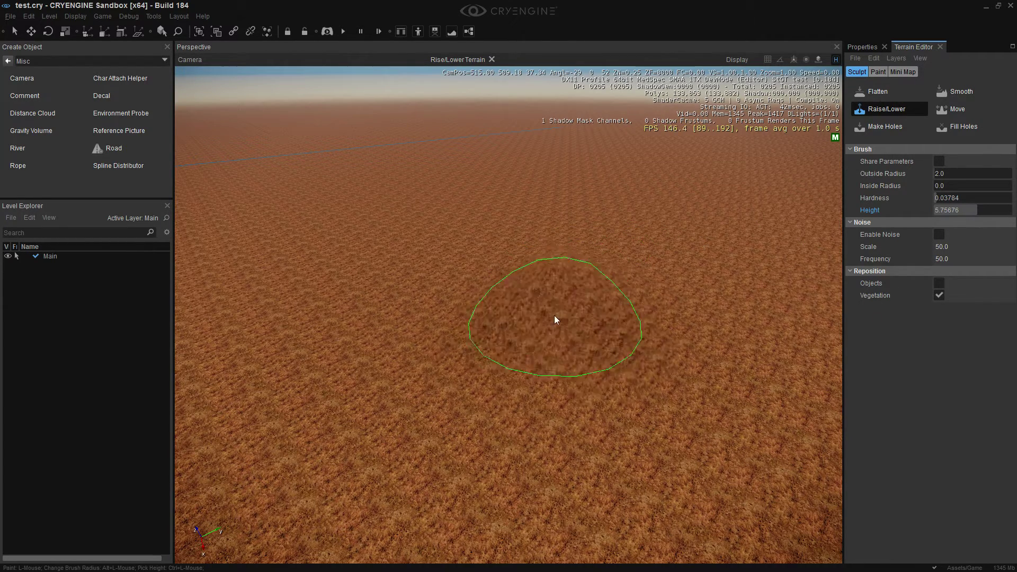
left_click_drag(554, 316, 519, 350)
key("a")
mouse_move(421, 400)
right_mouse_down()
mouse_move(434, 416)
mouse_move(585, 359)
right_mouse_up()
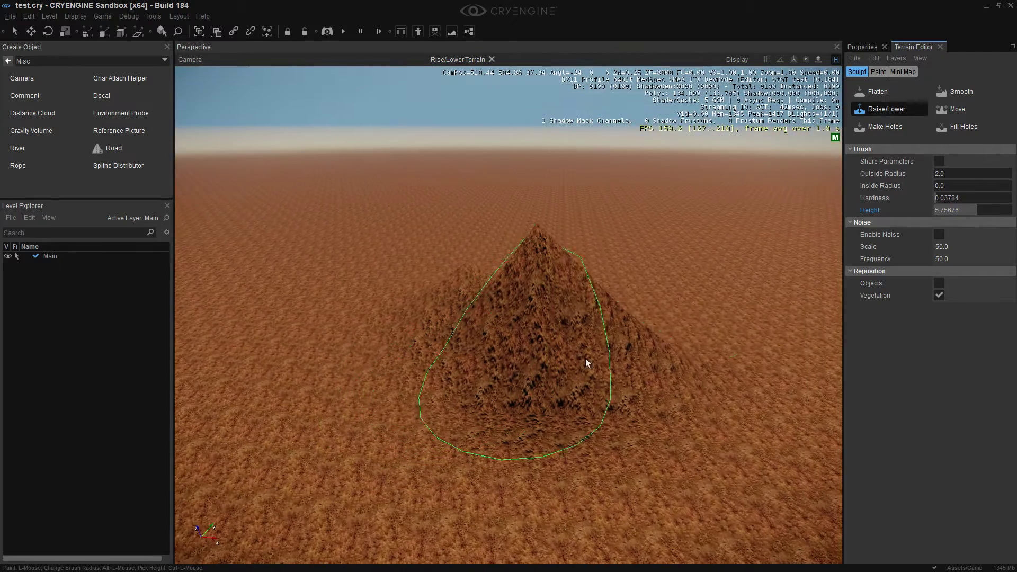
Step: Set the Raise/Lower brush height to 1.0 and raise gentle hills across the flat ground
left_click(979, 210)
type("1")
key("Return")
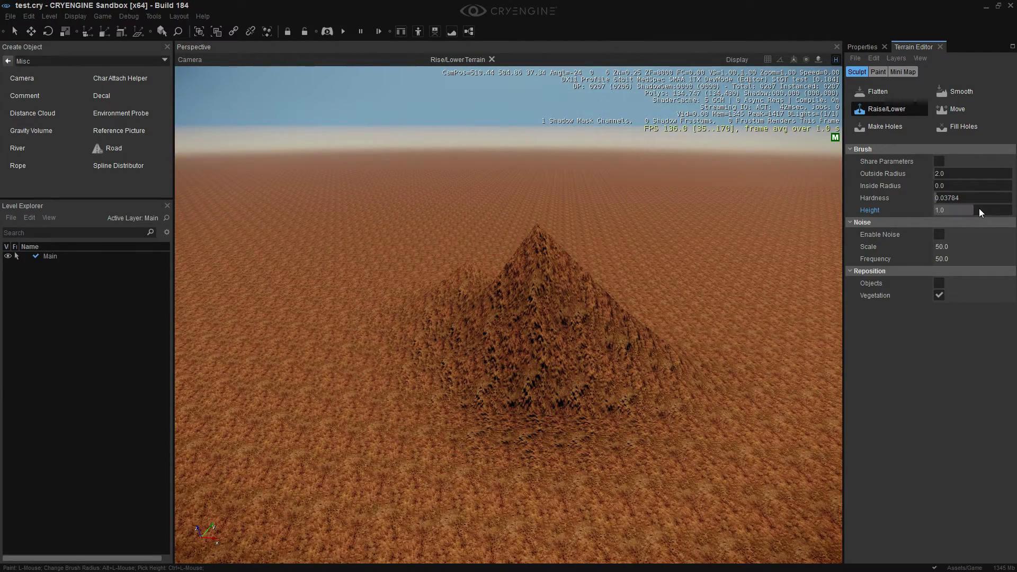
mouse_move(530, 285)
left_mouse_down()
mouse_move(544, 345)
mouse_move(542, 307)
mouse_move(530, 334)
mouse_move(451, 339)
left_mouse_up()
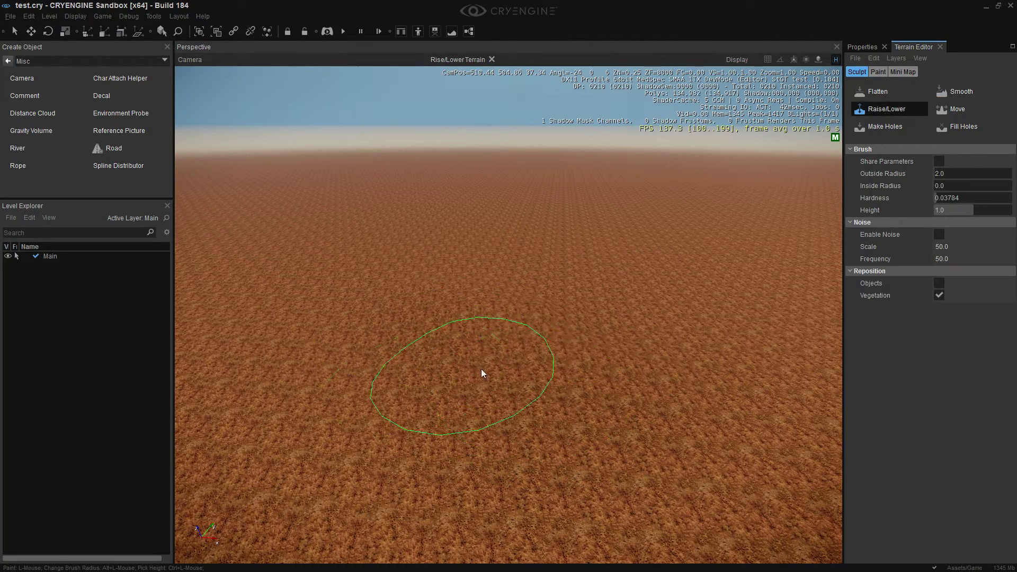
mouse_move(481, 370)
left_mouse_down()
mouse_move(430, 422)
mouse_move(426, 398)
mouse_move(252, 450)
mouse_move(732, 419)
mouse_move(675, 443)
left_mouse_up()
key("a")
mouse_move(675, 443)
right_mouse_down()
mouse_move(781, 450)
mouse_move(734, 430)
right_mouse_up()
key("w")
mouse_move(568, 436)
left_mouse_down()
mouse_move(562, 299)
mouse_move(729, 389)
mouse_move(295, 539)
mouse_move(359, 499)
left_mouse_up()
right_click_drag(359, 499, 435, 508)
key("a")
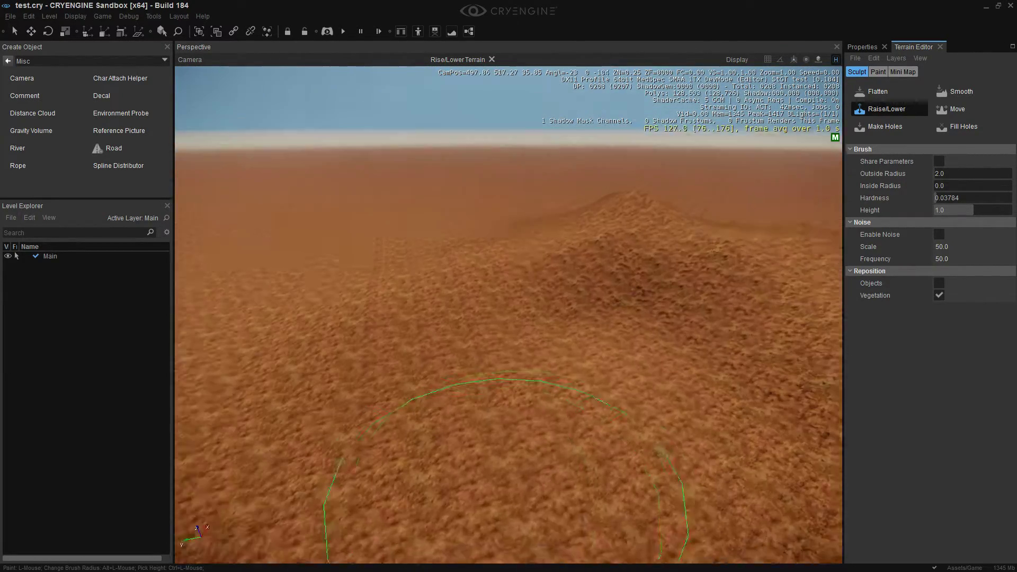
Step: Raise more mounds beside the first hills and soften the rough slopes between them with the Smooth tool
right_click_drag(506, 506, 556, 471)
mouse_move(602, 453)
left_mouse_down()
mouse_move(682, 466)
mouse_move(618, 400)
left_mouse_up()
right_click_drag(618, 399, 635, 450)
key("d")
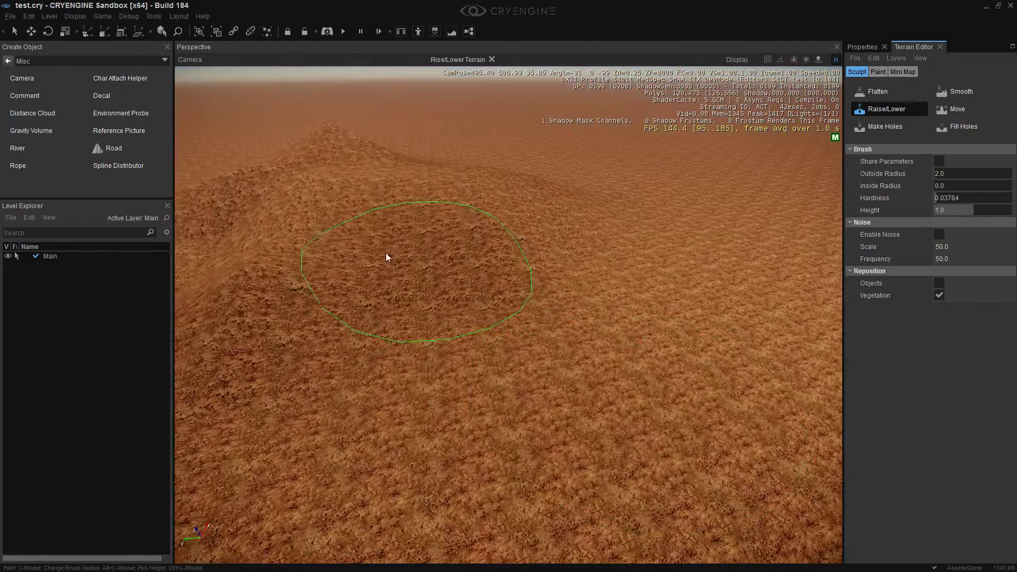
key("a")
mouse_move(385, 252)
right_mouse_down()
mouse_move(341, 286)
mouse_move(371, 281)
right_mouse_up()
mouse_move(371, 318)
left_mouse_down()
mouse_move(357, 275)
mouse_move(399, 282)
mouse_move(416, 328)
left_mouse_up()
left_click(960, 91)
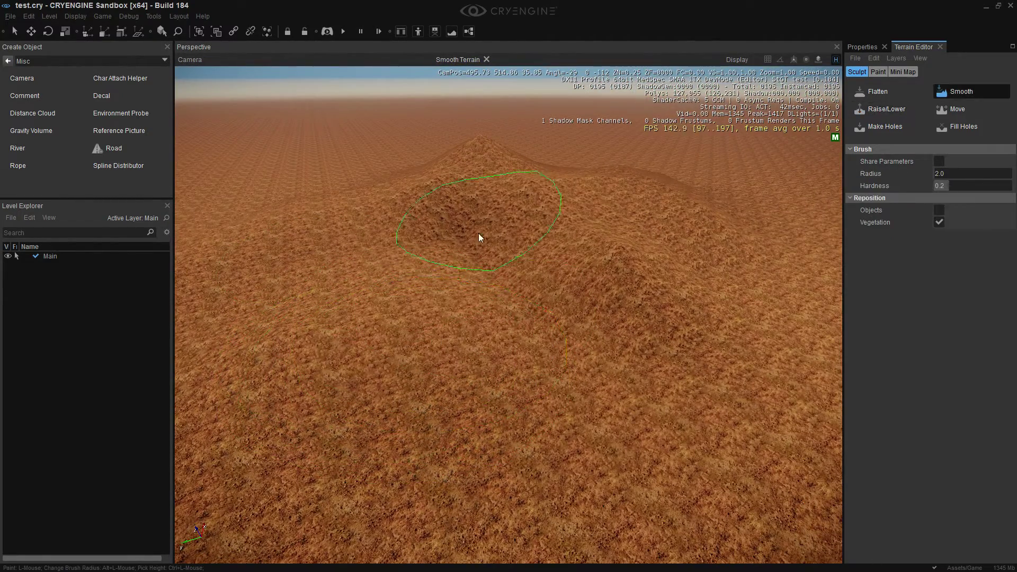
left_click_drag(478, 233, 567, 281)
Step: Use Raise/Lower again to extend the hills with further raised strokes across the surrounding ground
left_click(887, 109)
mouse_move(474, 326)
left_mouse_down()
mouse_move(491, 319)
mouse_move(434, 320)
mouse_move(652, 382)
mouse_move(653, 455)
mouse_move(484, 485)
mouse_move(349, 456)
mouse_move(477, 450)
left_mouse_up()
key("a")
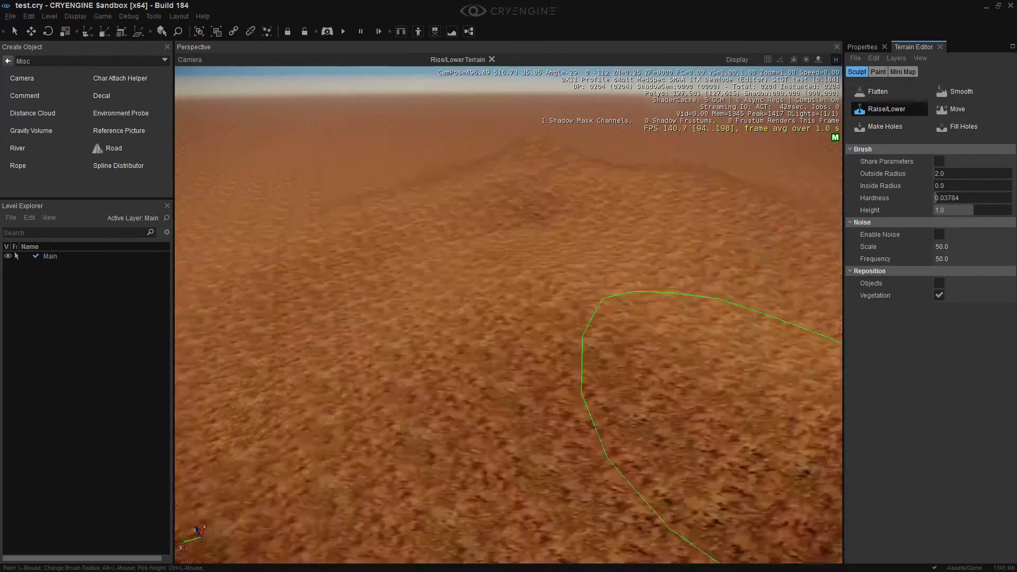
right_click_drag(476, 450, 501, 458)
mouse_move(656, 366)
left_mouse_down()
mouse_move(447, 399)
mouse_move(403, 467)
mouse_move(421, 445)
mouse_move(325, 465)
left_mouse_up()
key("s")
right_click_drag(516, 400, 491, 398)
mouse_move(491, 399)
left_mouse_down()
mouse_move(354, 409)
mouse_move(263, 446)
mouse_move(318, 392)
mouse_move(440, 378)
mouse_move(682, 373)
mouse_move(757, 412)
left_mouse_up()
right_click_drag(757, 412, 727, 386)
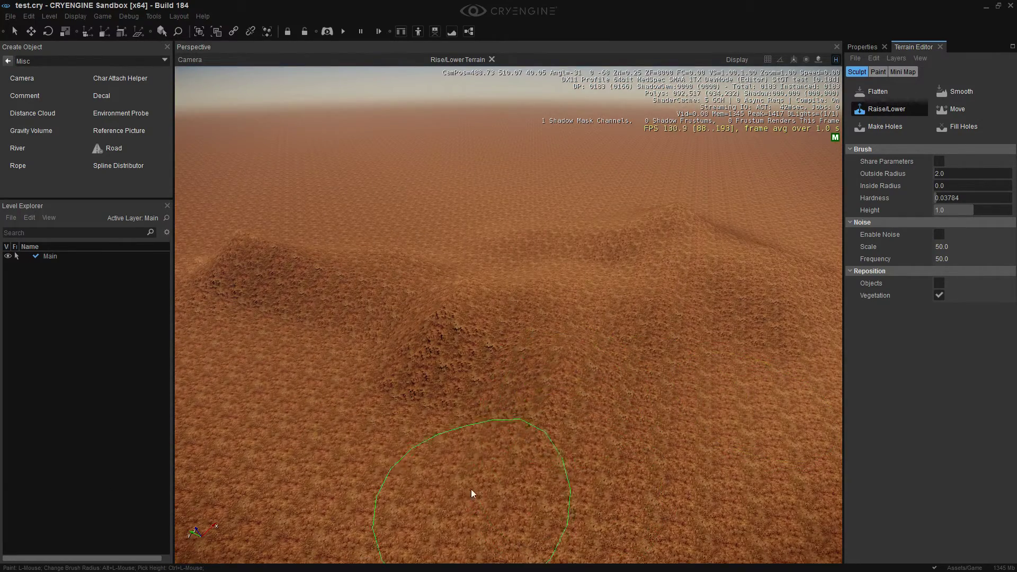
mouse_move(471, 493)
left_mouse_down()
mouse_move(429, 389)
mouse_move(295, 329)
mouse_move(381, 381)
mouse_move(402, 371)
left_mouse_up()
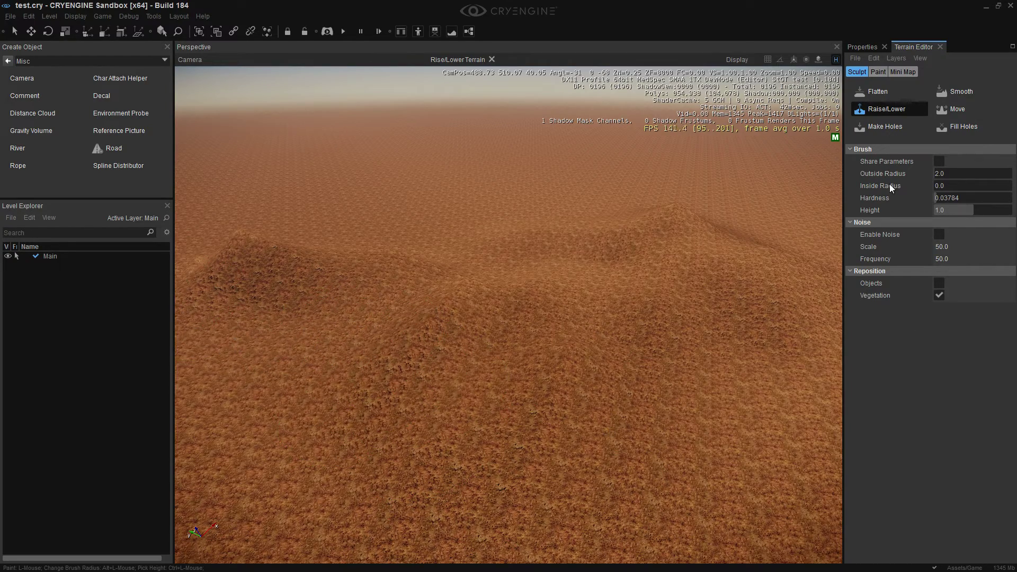
Step: Enable noise for the Raise/Lower brush
left_click(939, 235)
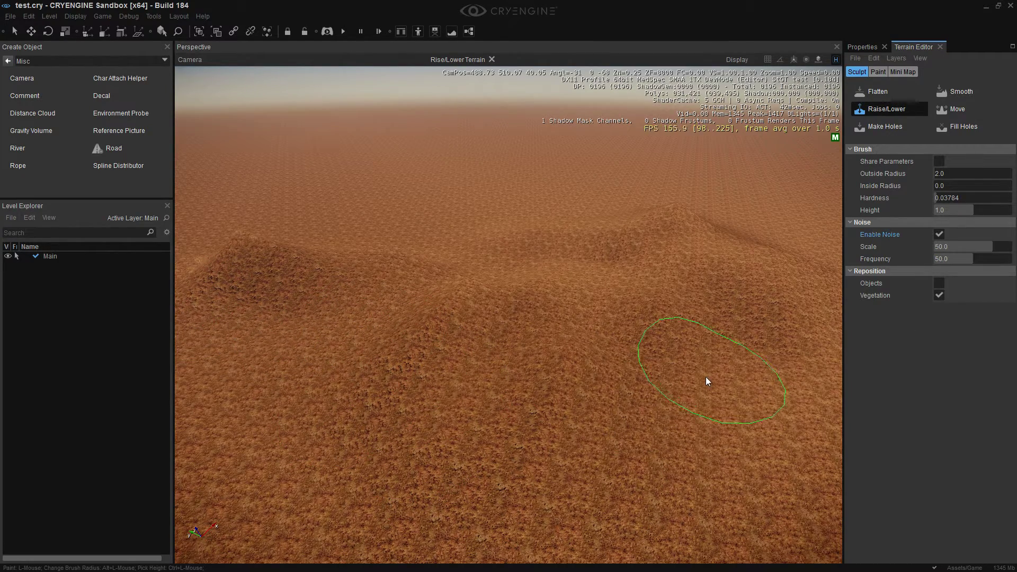
left_click(964, 246)
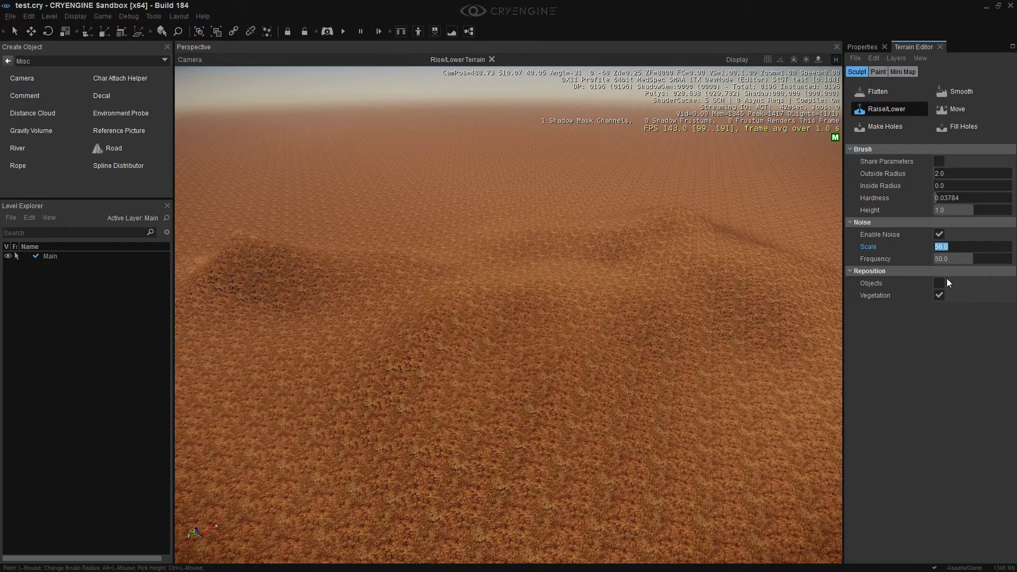
left_click(949, 259)
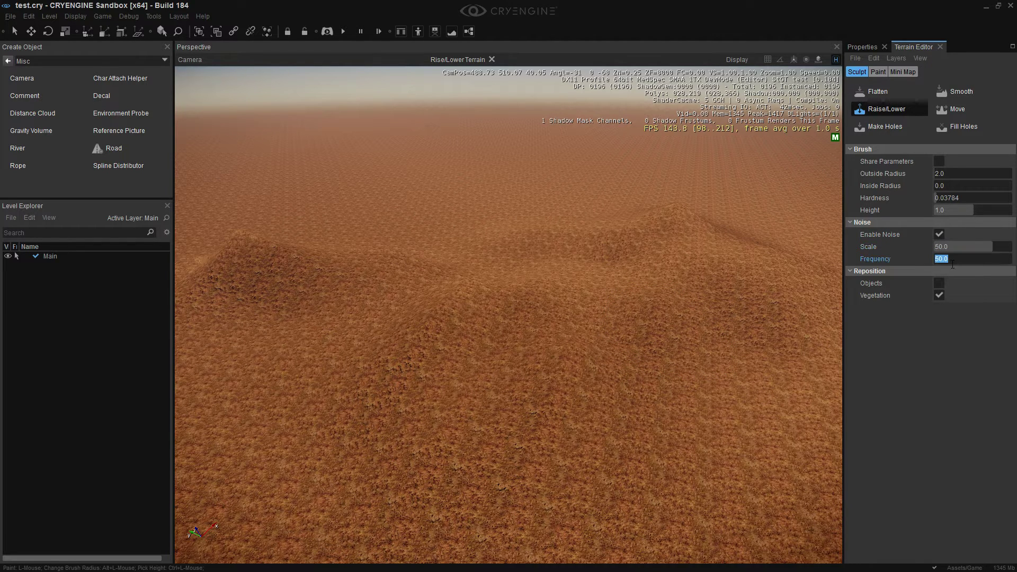
left_click(966, 346)
Step: Try a noisy raising stroke with the noise scale at about 9.46, and undo it
mouse_move(968, 246)
left_mouse_down()
mouse_move(950, 246)
mouse_move(977, 246)
left_mouse_up()
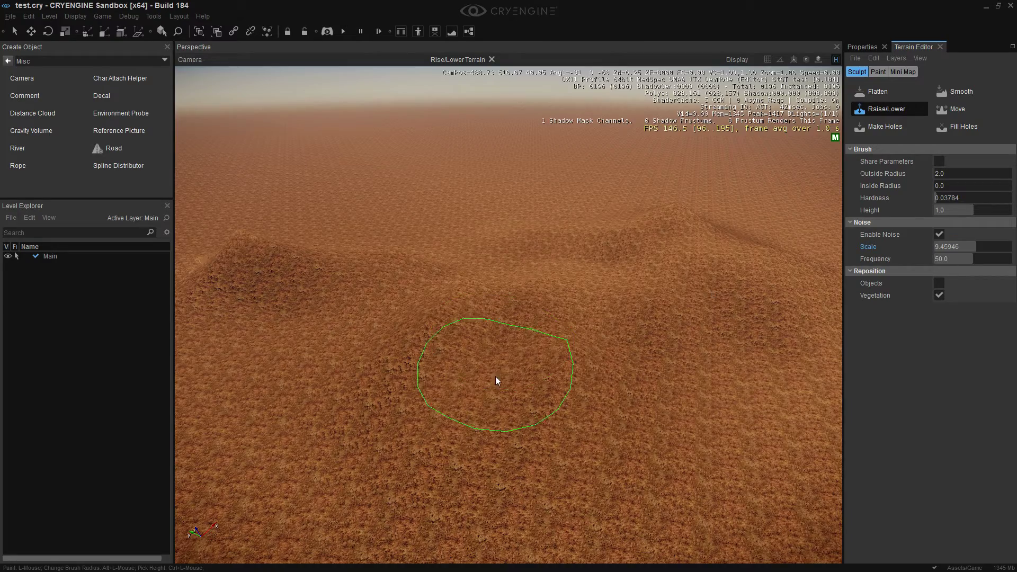
mouse_move(496, 380)
left_mouse_down()
mouse_move(516, 437)
mouse_move(611, 382)
left_mouse_up()
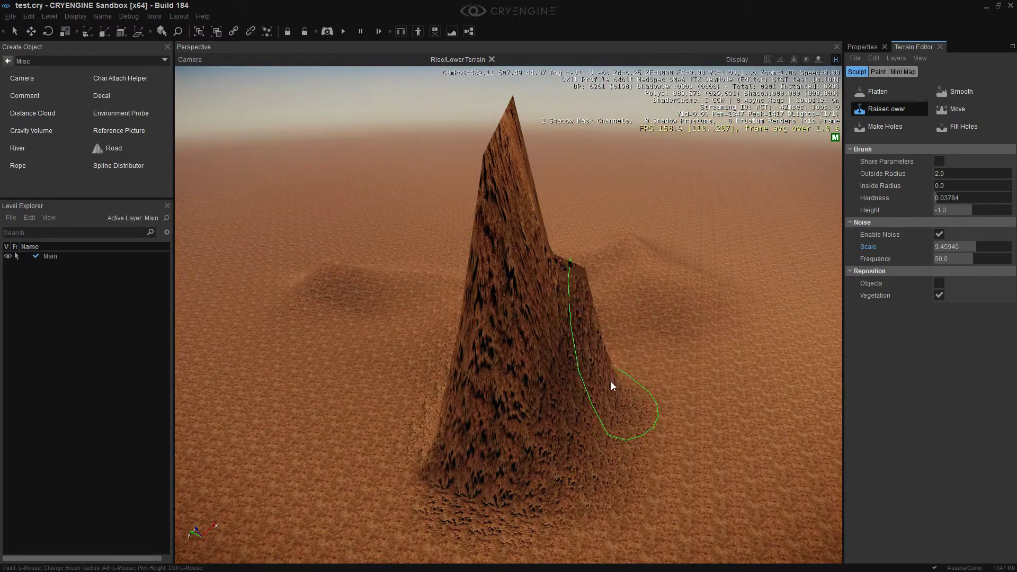
key("ctrl+z")
Step: Try another raising stroke with the noise frequency at about 10.14, and undo it
left_click(969, 259)
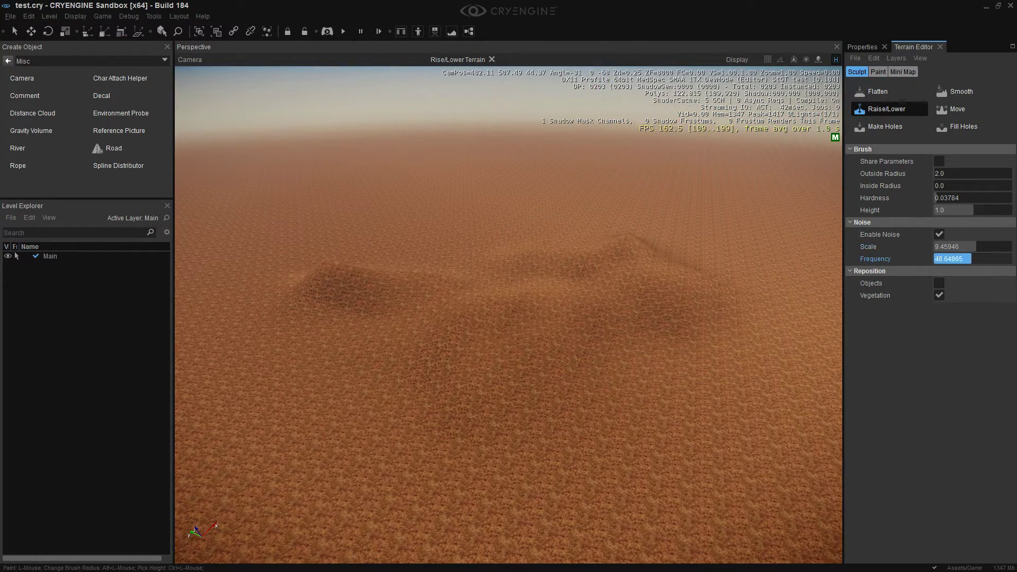
left_click_drag(972, 259, 942, 259)
left_click_drag(614, 383, 601, 391)
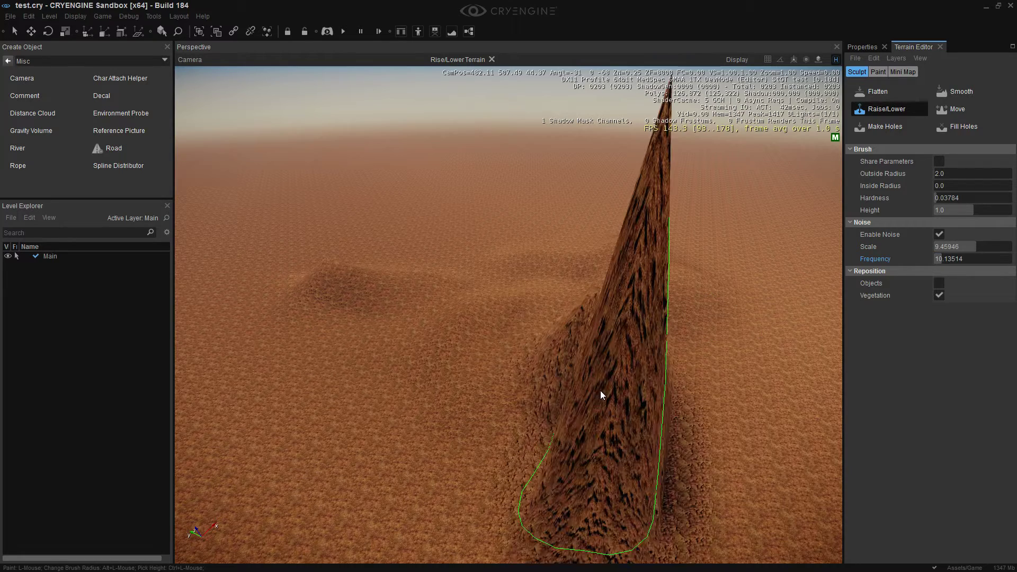
key("ctrl+z")
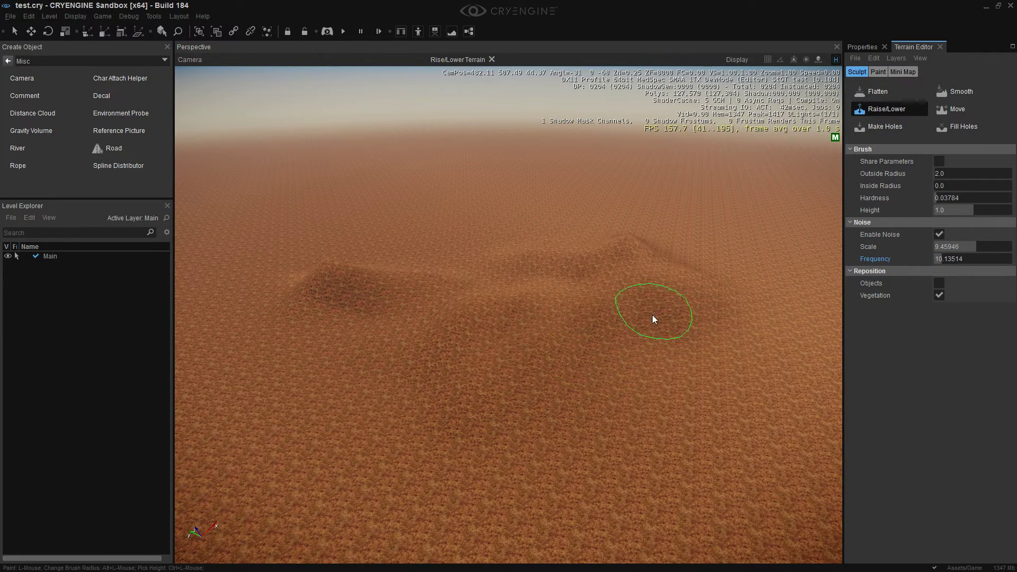
Step: Set both the noise scale and the noise frequency to 1.0
double_click(965, 247)
type("1")
key("Return")
double_click(984, 257)
type("1")
key("Return")
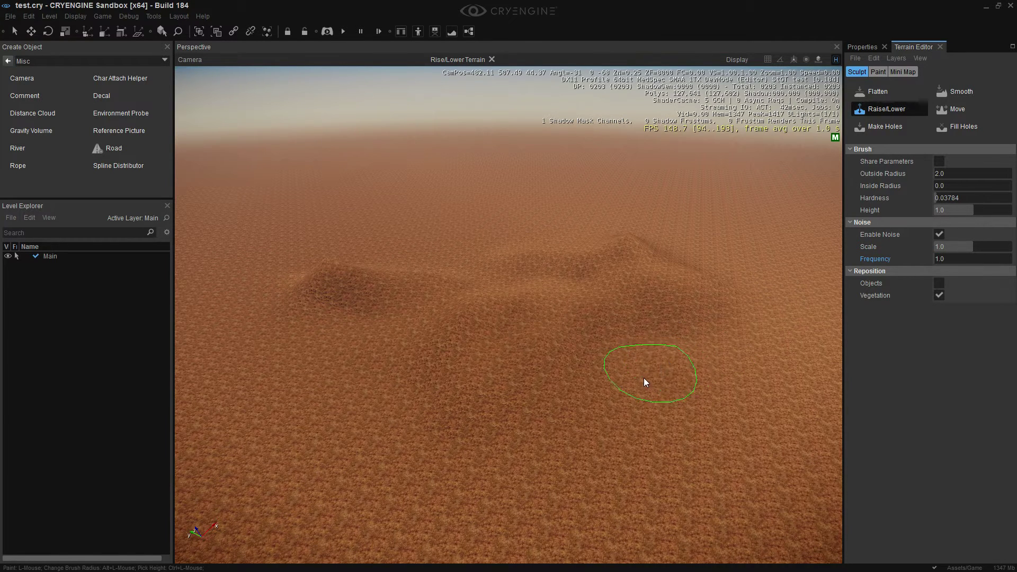
Step: Raise a noisy hill on the ground next to the existing mounds with the Raise/Lower brush
mouse_move(644, 378)
left_mouse_down()
mouse_move(619, 390)
mouse_move(602, 425)
mouse_move(395, 483)
mouse_move(619, 513)
mouse_move(621, 461)
mouse_move(735, 479)
left_mouse_up()
key("a")
mouse_move(553, 433)
right_mouse_down()
mouse_move(563, 443)
mouse_move(524, 408)
mouse_move(545, 451)
mouse_move(535, 423)
right_mouse_up()
key("w")
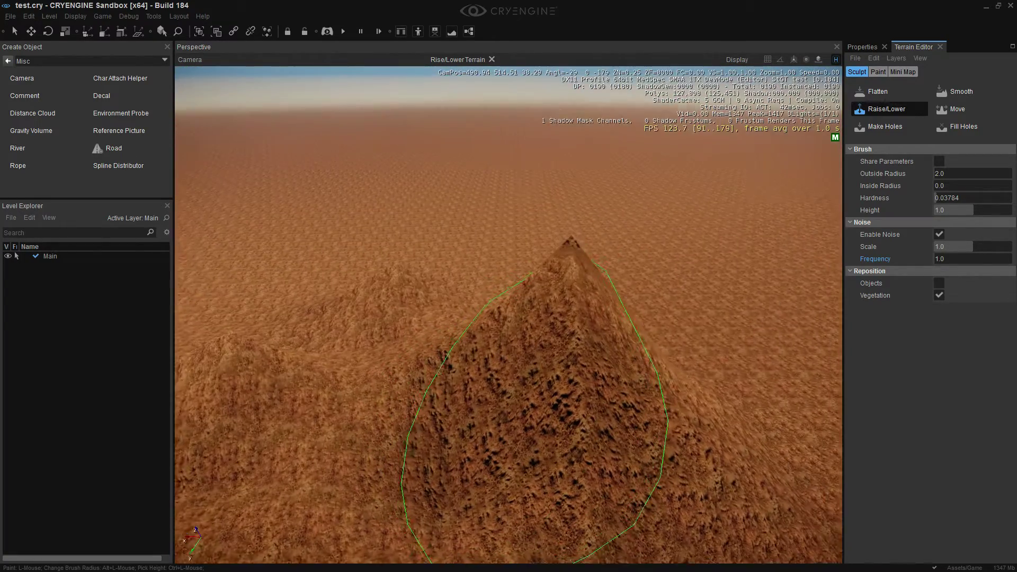
right_click_drag(523, 380, 527, 374)
Step: Lower the new peak and the ground around it with inverted Raise/Lower strokes, and inspect the surface up close
mouse_move(527, 373)
left_mouse_down("shift")
mouse_move(557, 389)
mouse_move(482, 501)
mouse_move(360, 369)
mouse_move(355, 303)
mouse_move(497, 447)
left_mouse_up("shift")
right_click_drag(497, 447, 582, 413)
key("s")
mouse_move(582, 413)
left_mouse_down("shift")
mouse_move(526, 461)
mouse_move(241, 257)
mouse_move(364, 304)
mouse_move(431, 382)
left_mouse_up("shift")
key("d")
mouse_move(432, 381)
right_mouse_down()
mouse_move(413, 406)
mouse_move(405, 394)
mouse_move(406, 411)
mouse_move(328, 355)
mouse_move(424, 357)
mouse_move(334, 355)
right_mouse_up()
key("w")
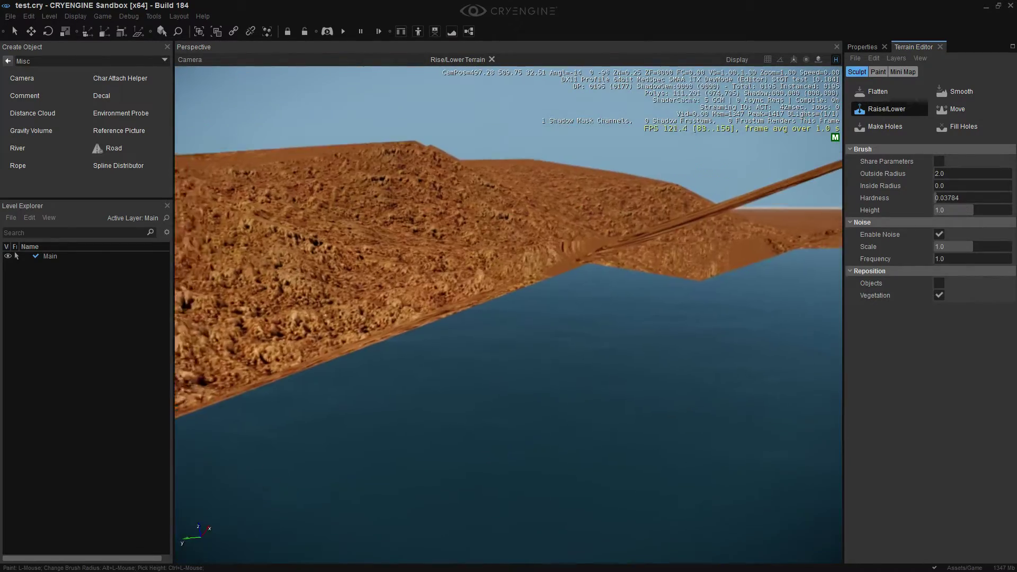
mouse_move(366, 408)
right_mouse_down()
mouse_move(419, 382)
mouse_move(430, 419)
mouse_move(403, 399)
mouse_move(344, 406)
mouse_move(297, 395)
right_mouse_up()
key("w")
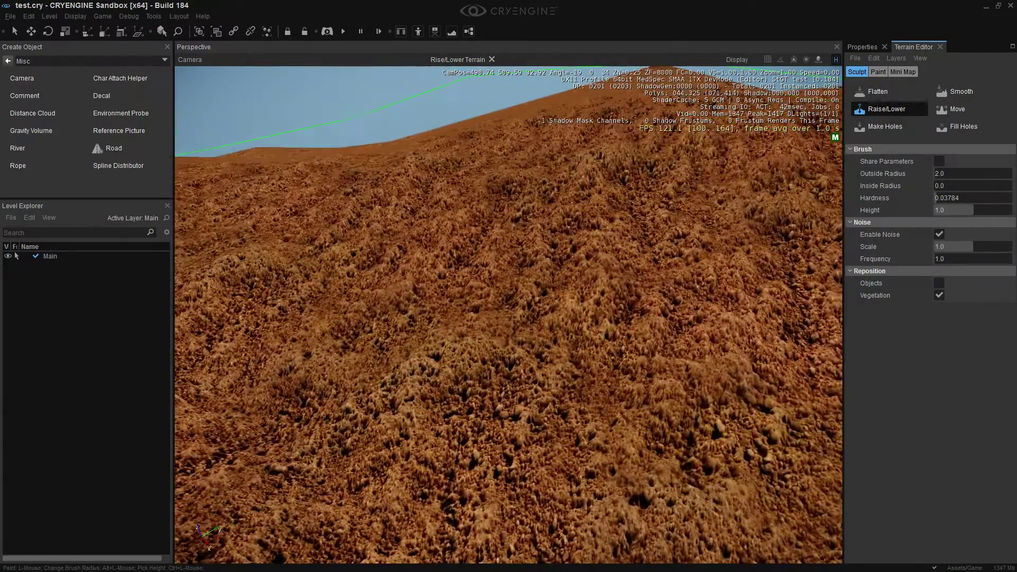
right_click_drag(506, 339, 502, 363)
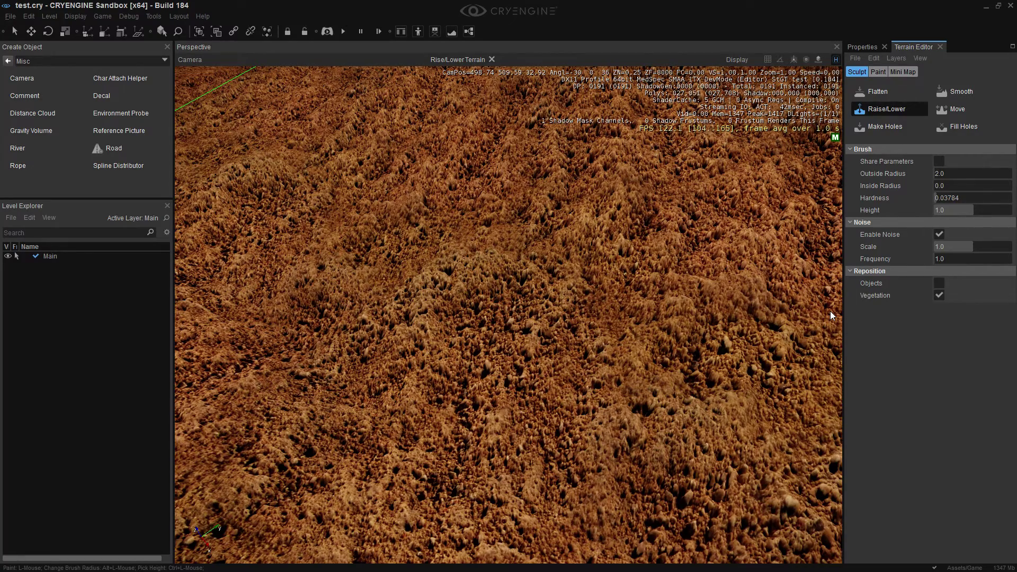
left_click(954, 108)
key("Escape")
key("s")
right_click_drag(561, 360, 562, 364)
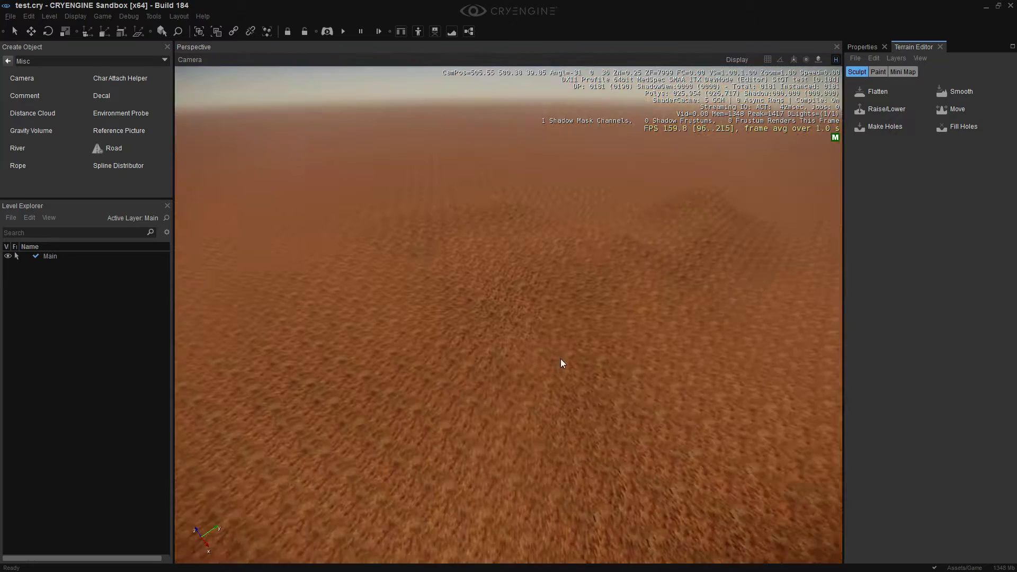
left_click_drag(374, 352, 652, 175)
Step: Smooth the pointed peak of the distant hill with the Smooth tool at radius 2.0 and hardness 0.2
left_click(962, 93)
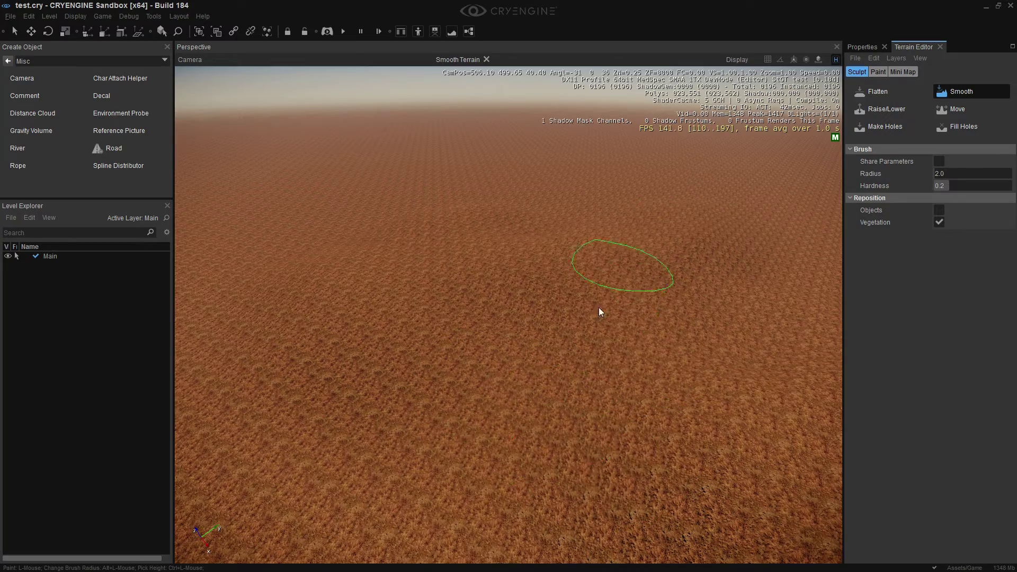
key("w")
mouse_move(636, 302)
right_mouse_down()
mouse_move(627, 310)
mouse_move(577, 299)
mouse_move(521, 270)
mouse_move(477, 265)
right_mouse_up()
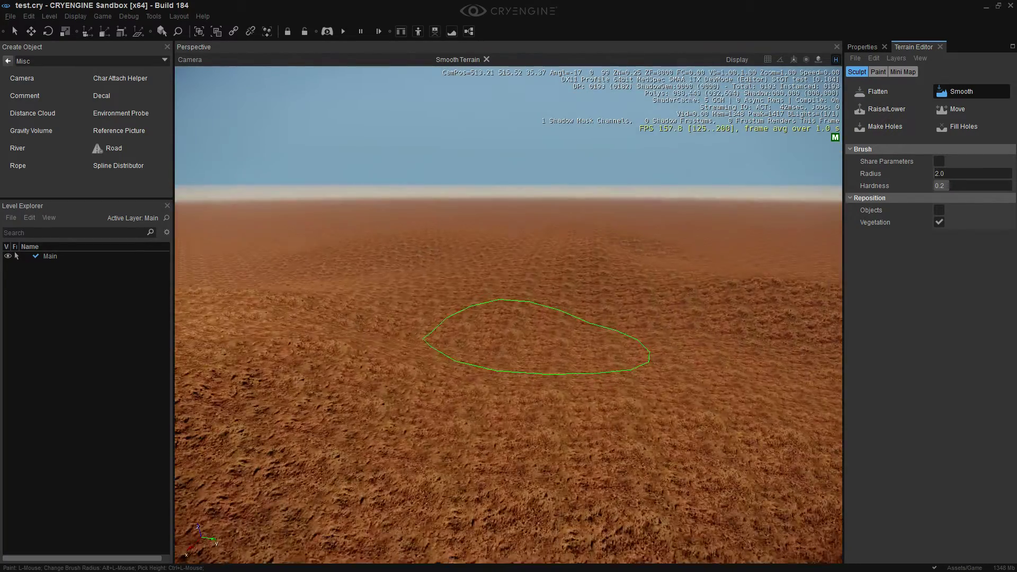
key("d")
mouse_move(609, 286)
right_mouse_down()
mouse_move(596, 297)
mouse_move(580, 254)
right_mouse_up()
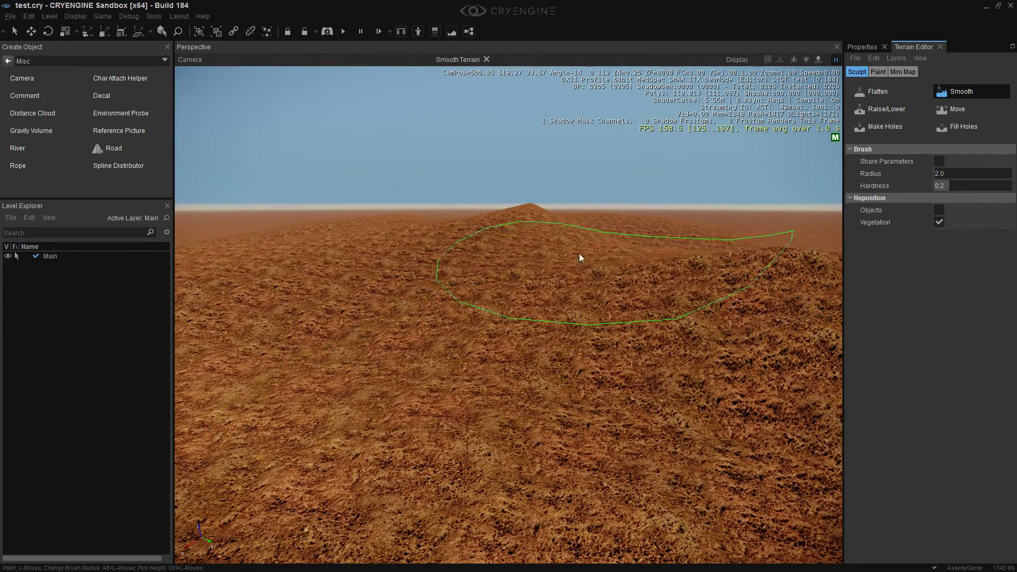
left_click(522, 215)
left_click(523, 215)
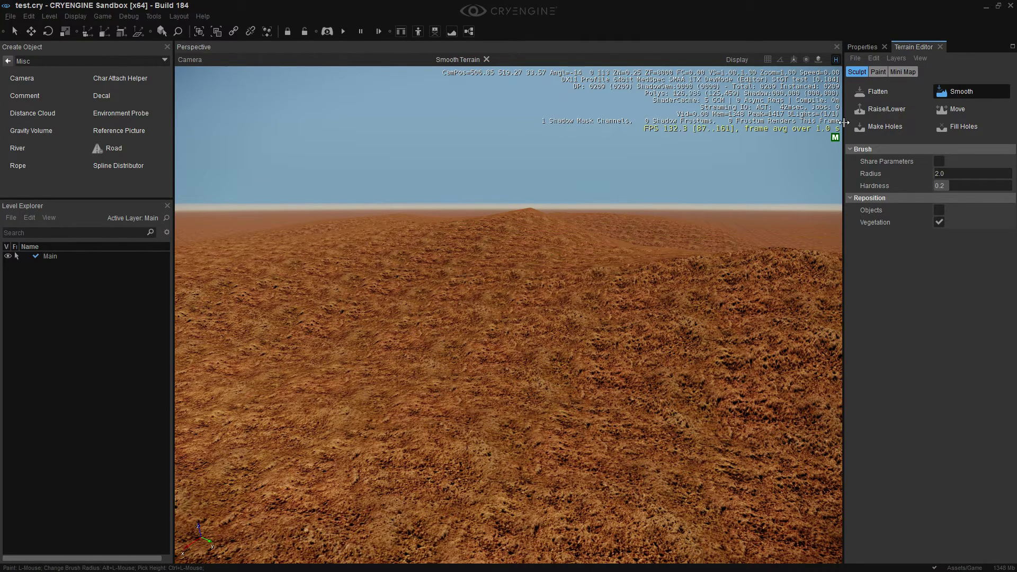
Step: Create a new terrain paint layer alongside the Default layer and keep it selected
left_click(878, 72)
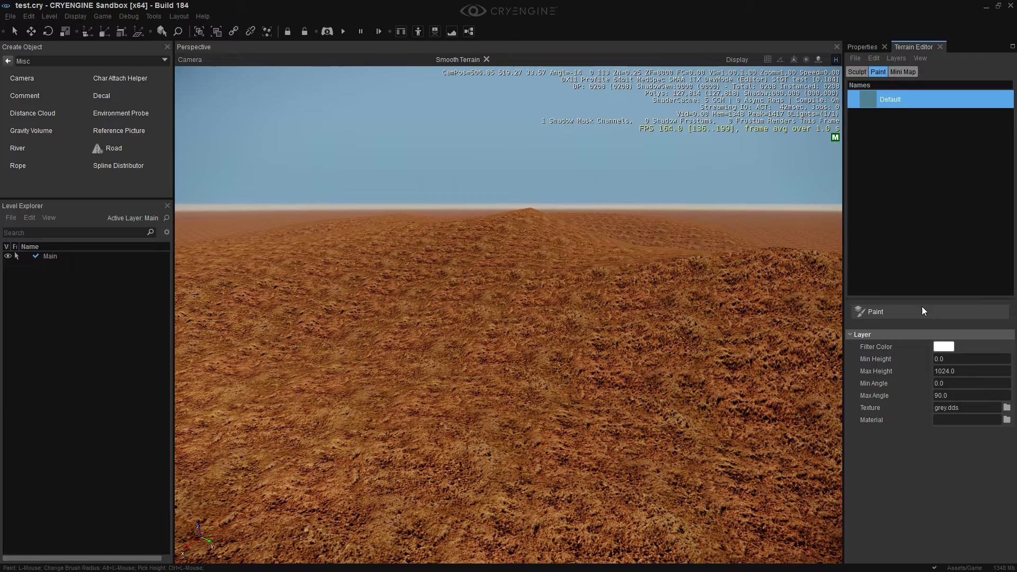
right_click(884, 101)
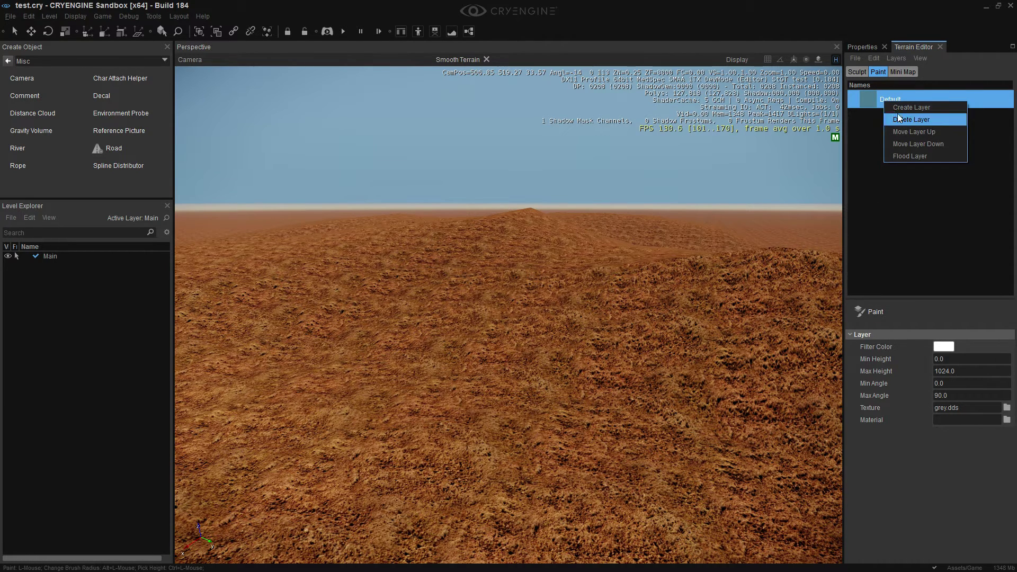
left_click(900, 107)
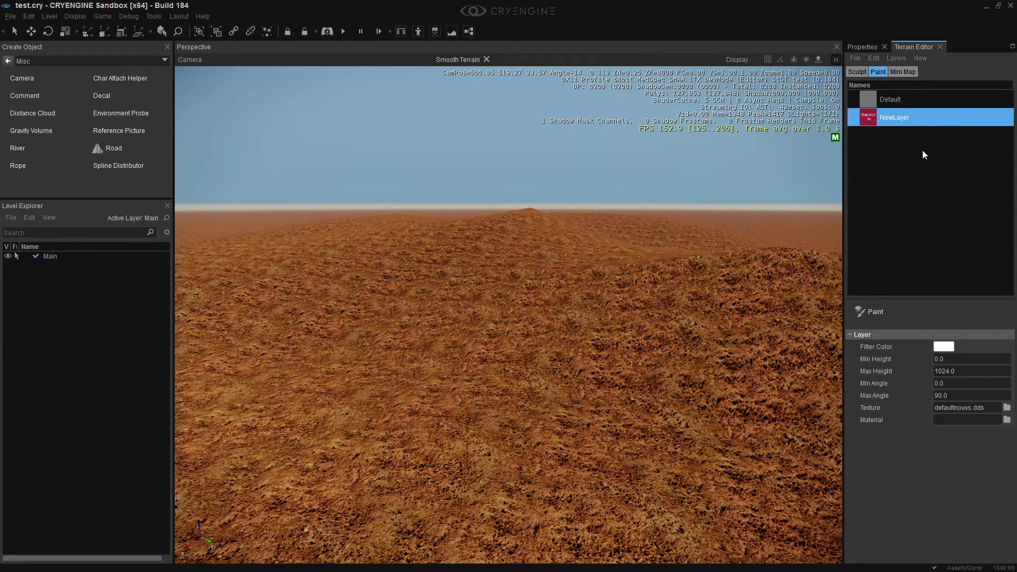
right_click(917, 102)
right_click(900, 121)
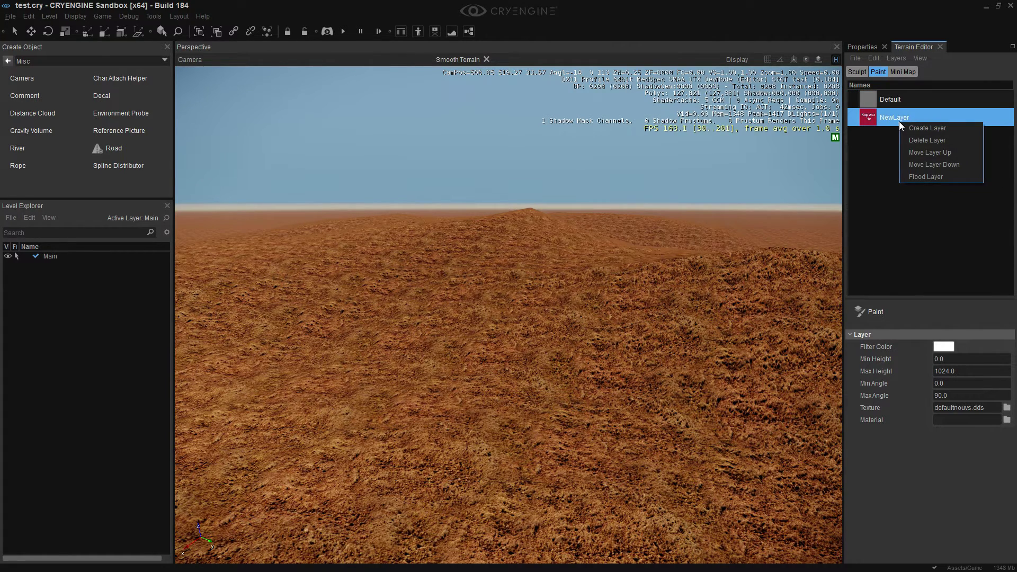
left_click(895, 117)
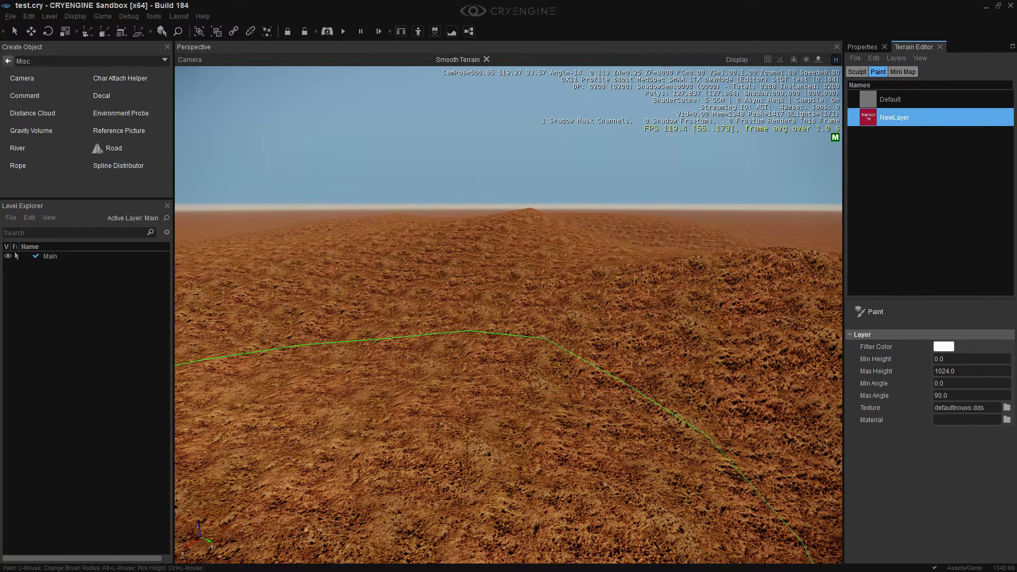
Step: Set the new layer's texture to the file ending in 3_base_color.dds from the textures/ground folder
right_click_drag(400, 413, 387, 442)
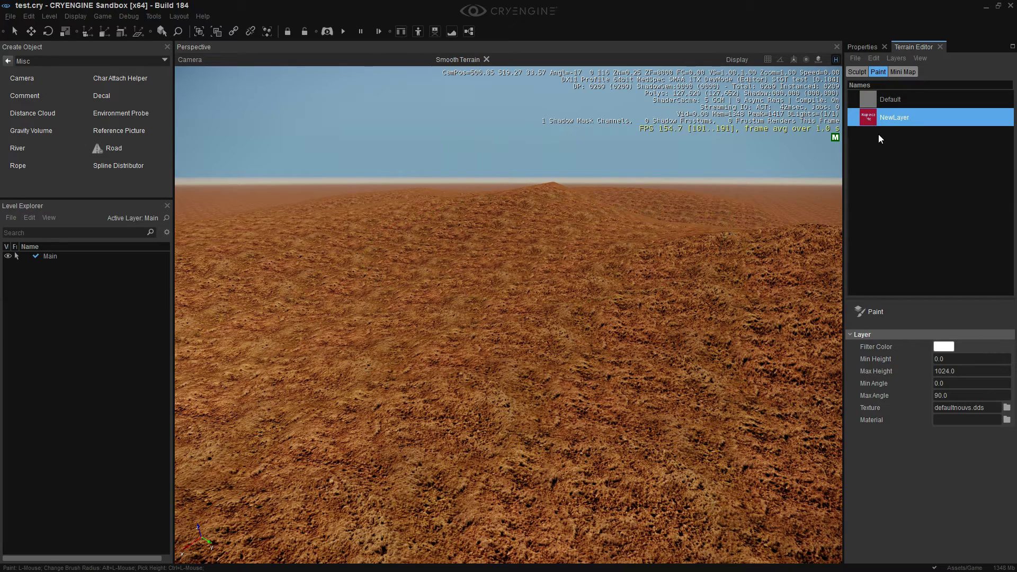
left_click(1006, 407)
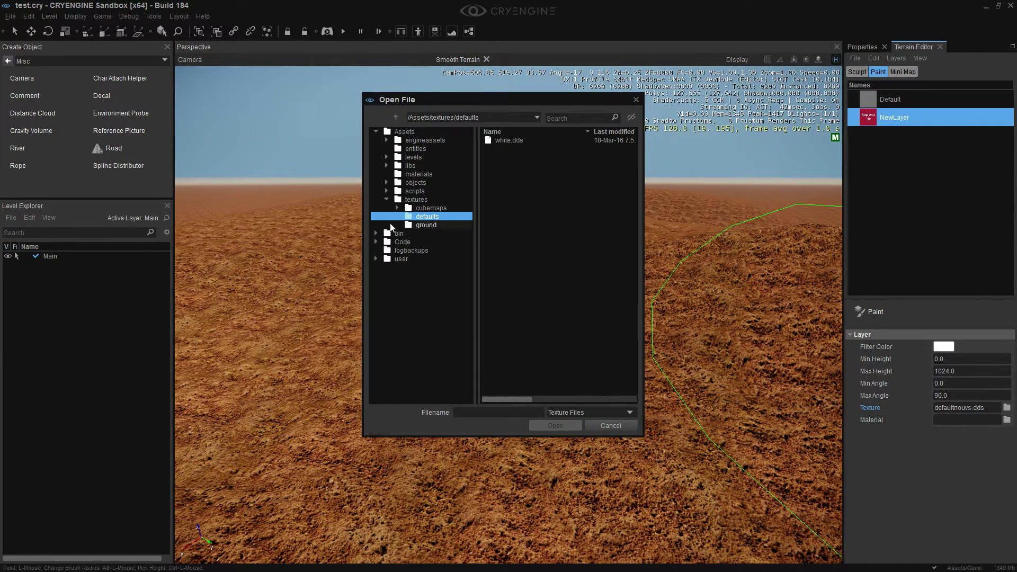
left_click(428, 224)
double_click(548, 148)
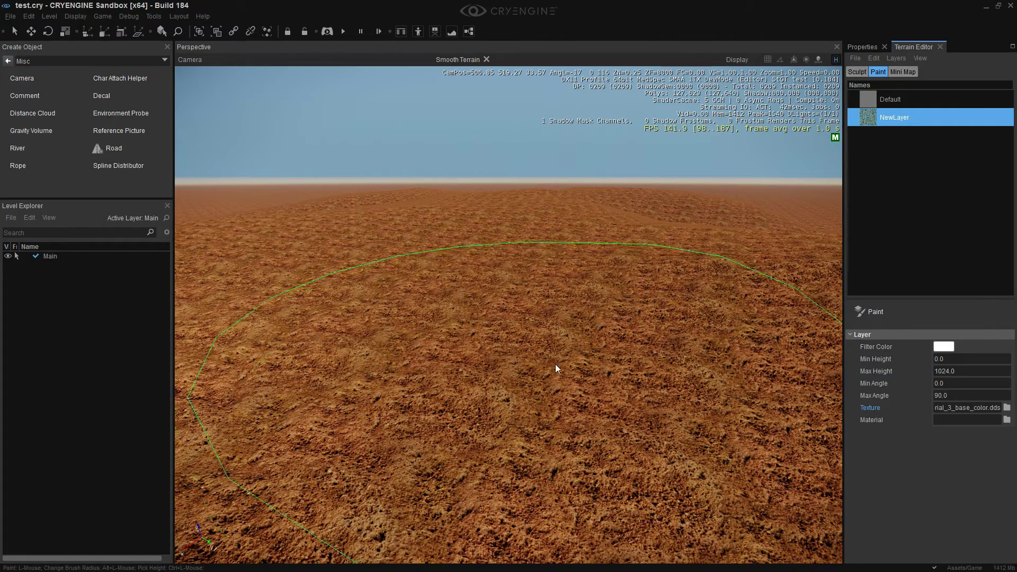
Step: Assign material_terrain_default from the materials folder to the new layer, and select the Default layer
left_click(1007, 420)
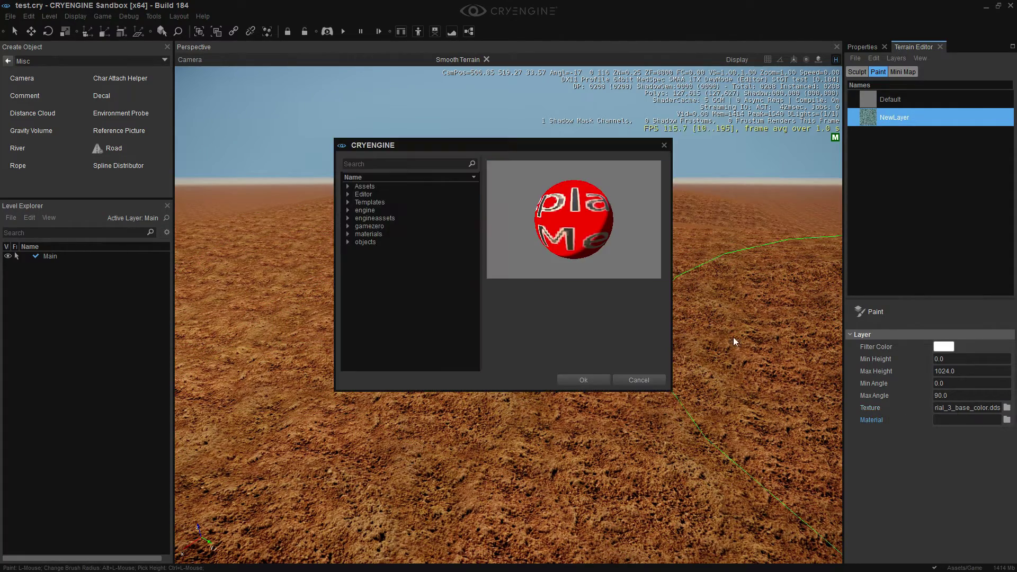
left_click(348, 234)
left_click(372, 244)
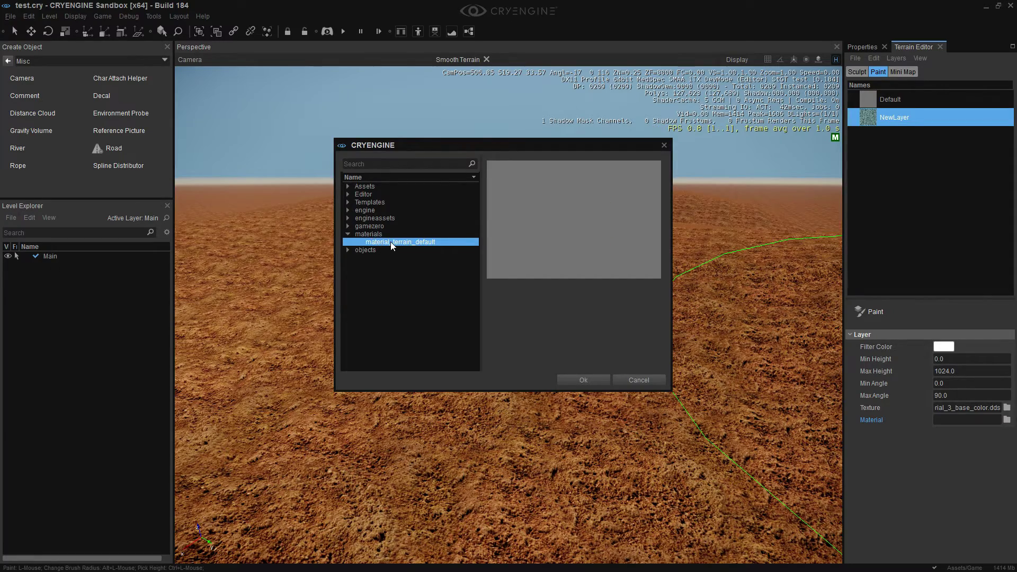
double_click(391, 243)
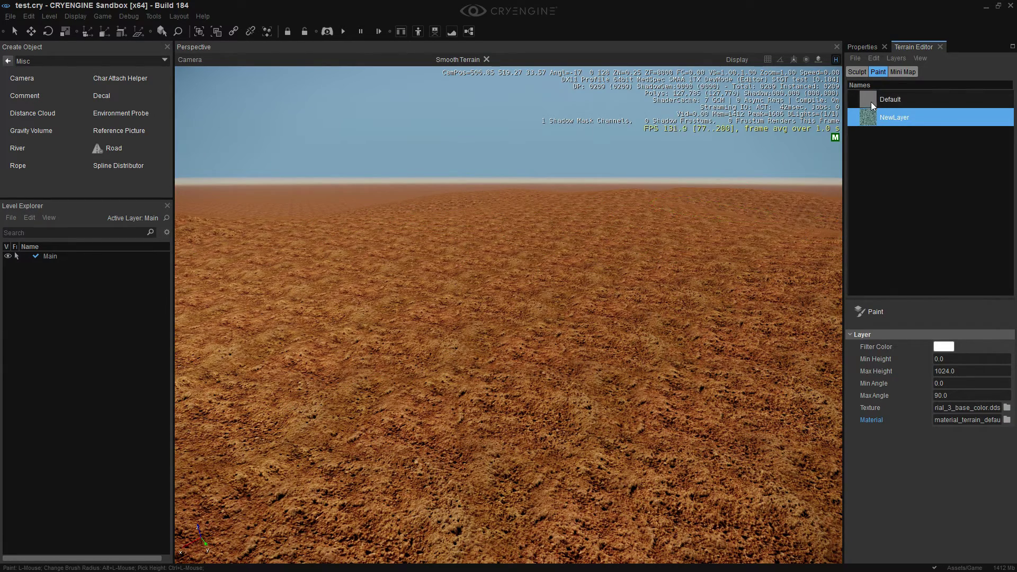
left_click(894, 102)
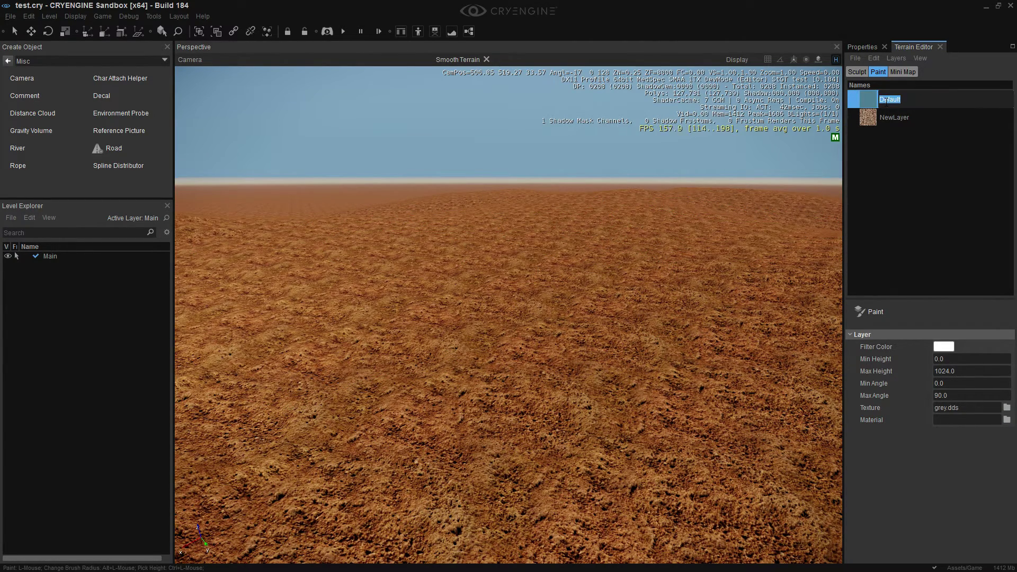
Step: Generate a mini map of the terrain with the preset resolution, size and export options
left_click(902, 71)
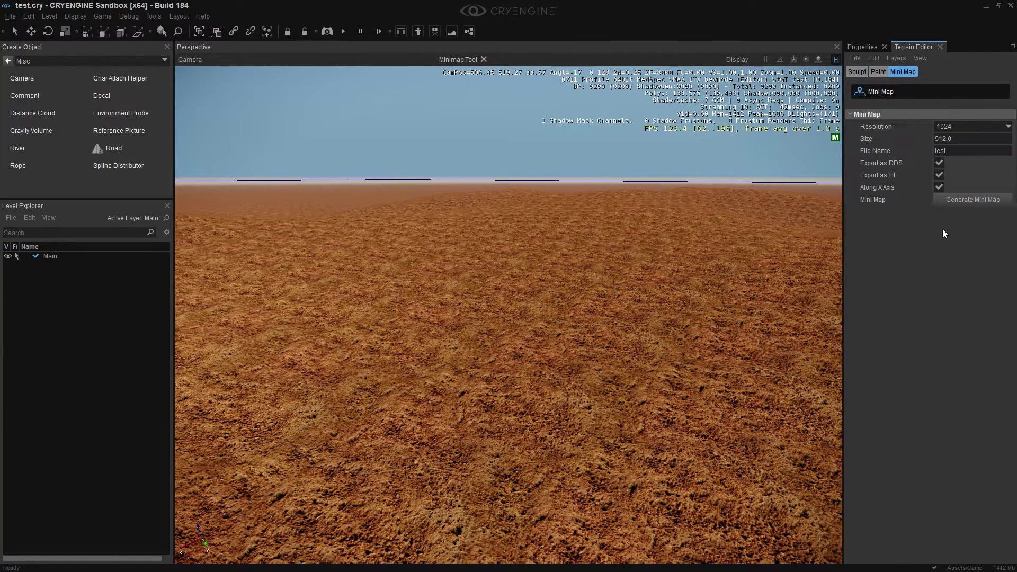
left_click(973, 199)
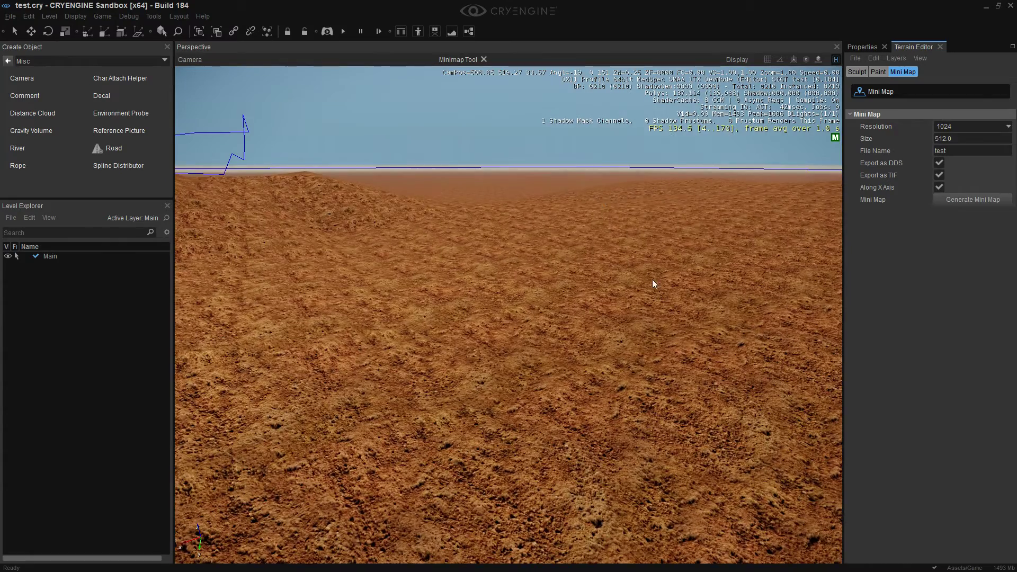
Step: Face the sculpted hill across the terrain and switch the level to game mode
right_click_drag(652, 279, 686, 278)
key("s")
key("a")
key("w")
key("w")
key("s")
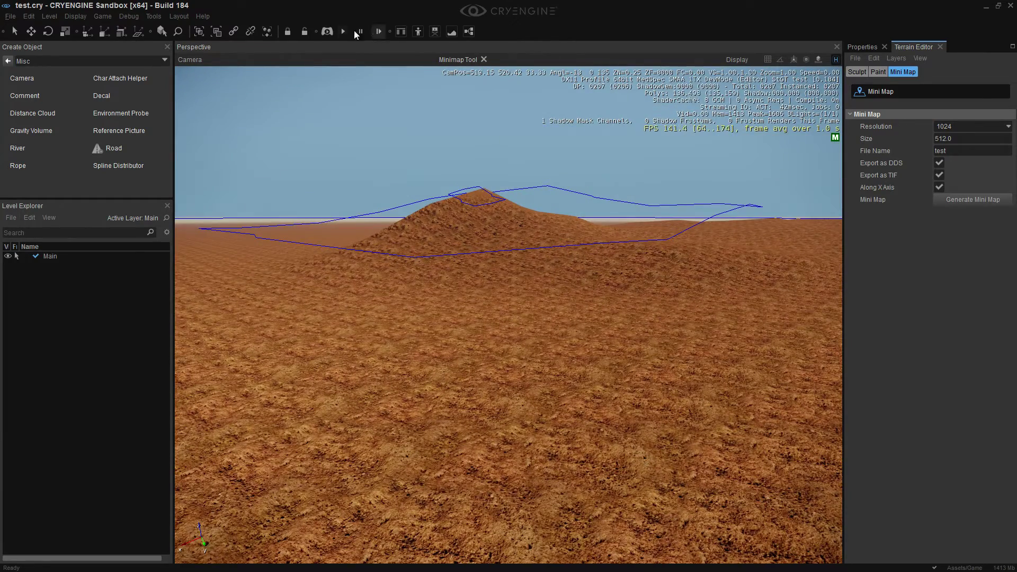
left_click(149, 15)
left_click(127, 30)
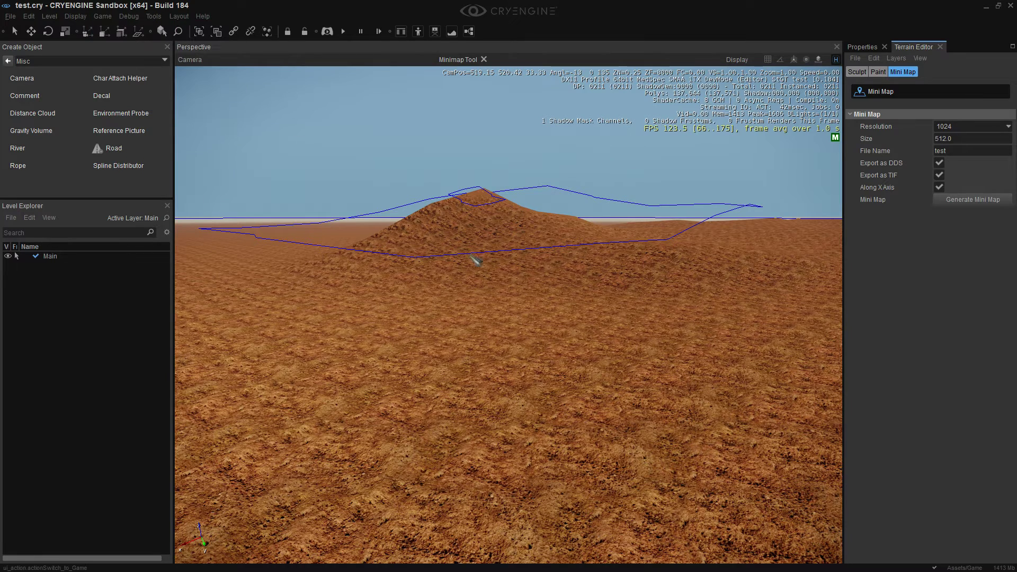